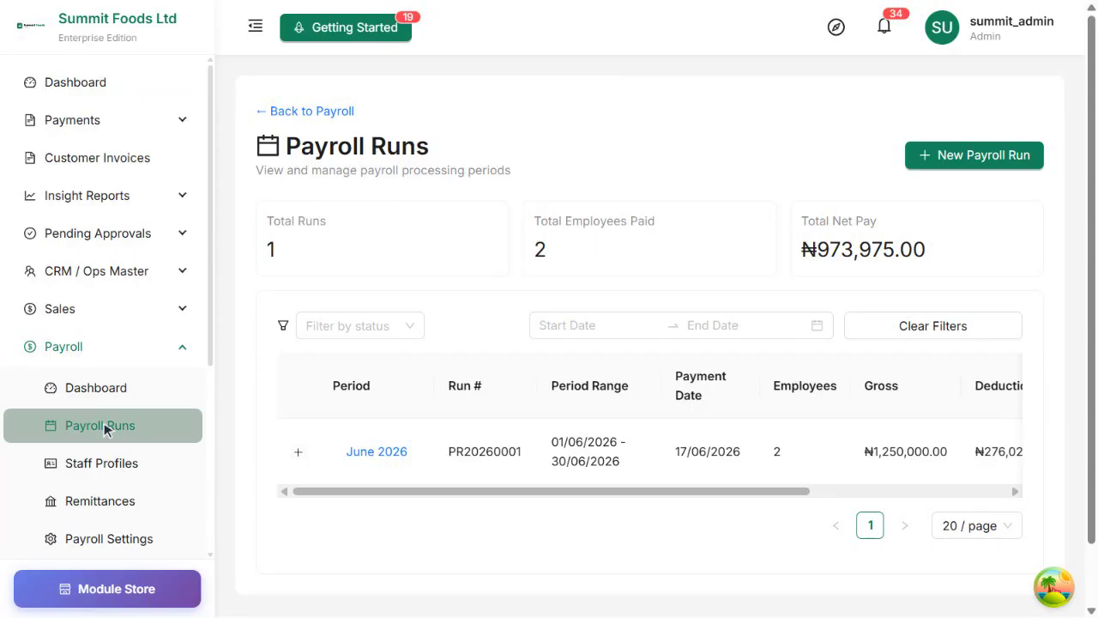
# Create a payroll run named July 2026 for the pay period 2026-07-01 to 2026-07-31, with payment date 2026-07-25.
pyautogui.click(971, 163)
pyautogui.click(544, 171)
pyautogui.write('July 2026')
pyautogui.click(543, 267)
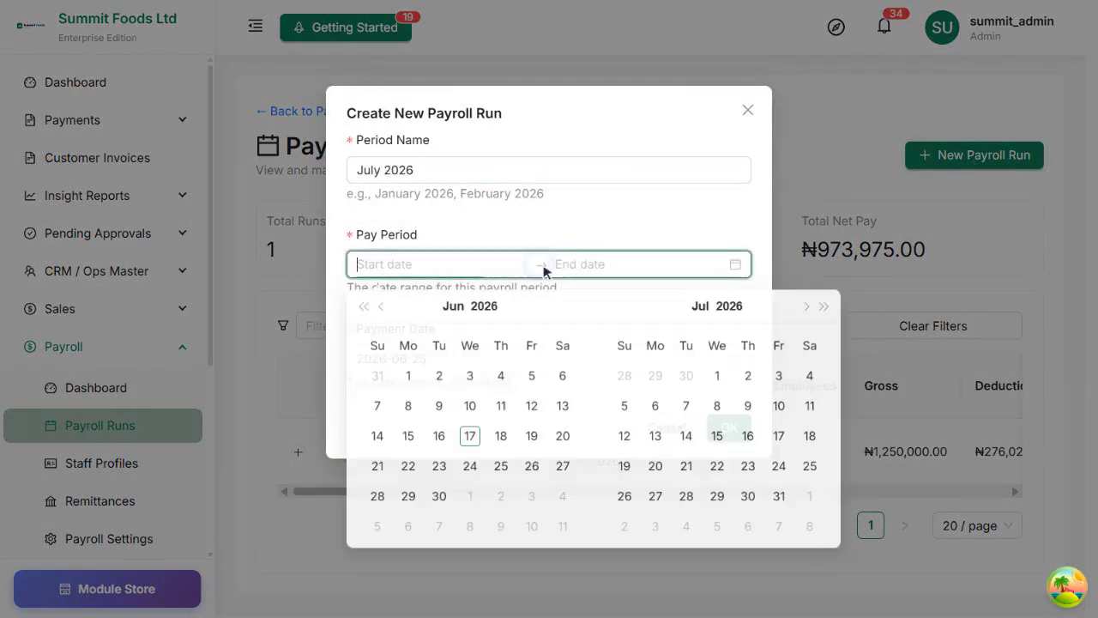
pyautogui.click(472, 503)
pyautogui.click(532, 504)
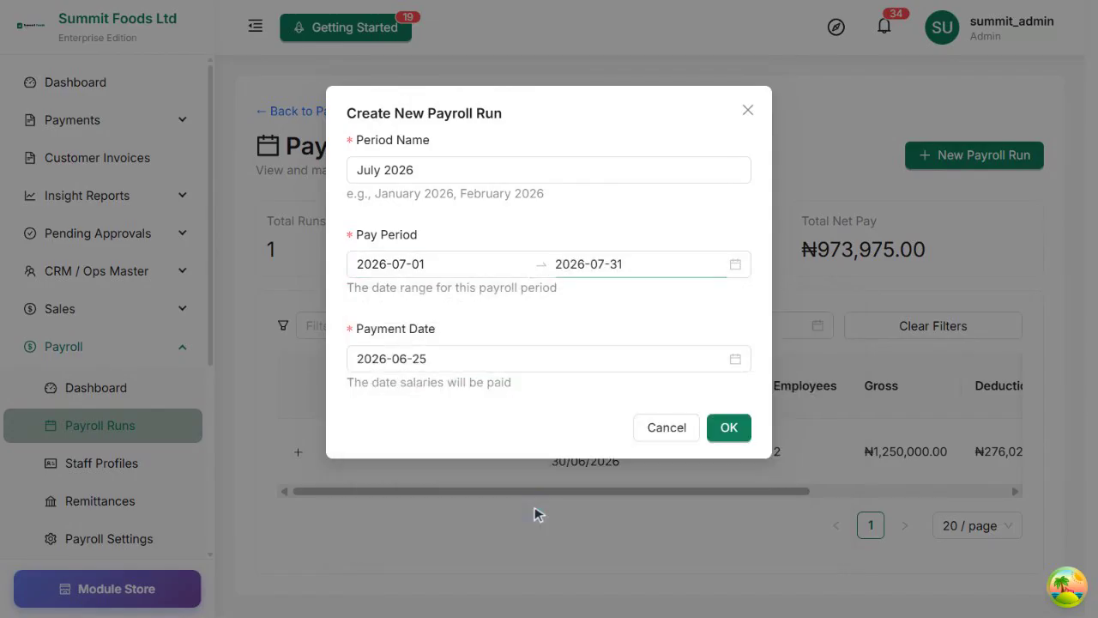
pyautogui.click(581, 360)
pyautogui.click(560, 61)
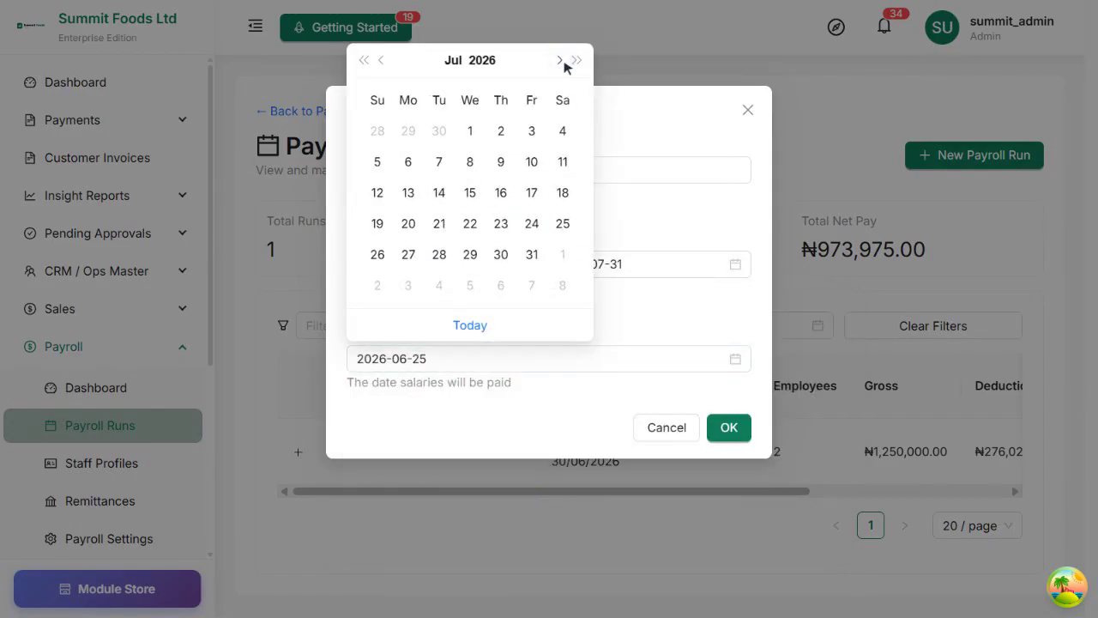
pyautogui.click(563, 223)
pyautogui.click(740, 431)
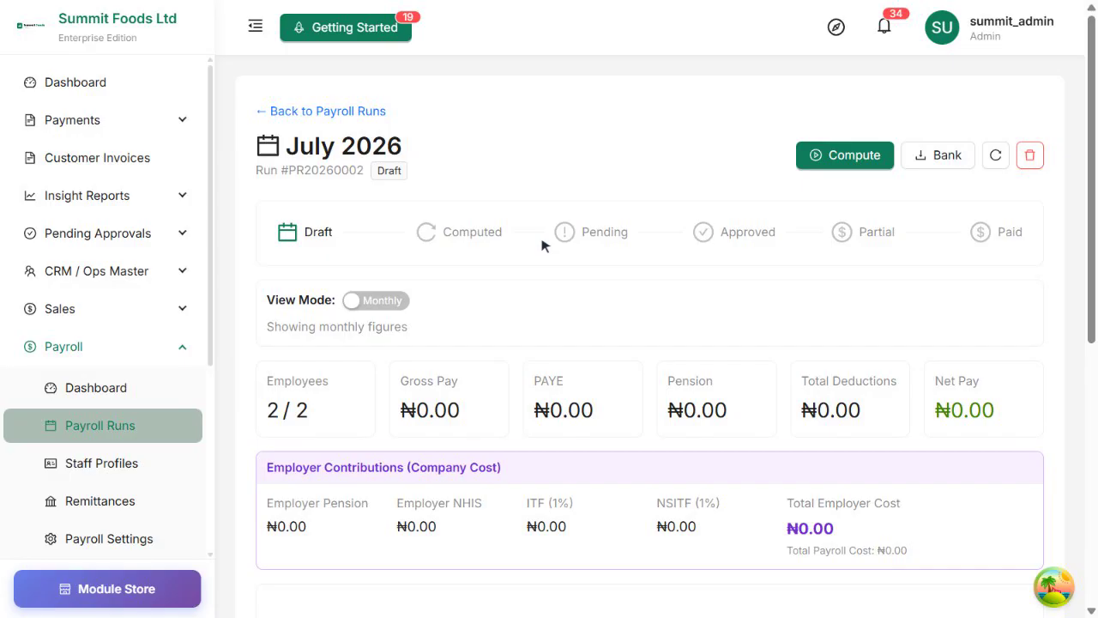
# Check the draft run's annual figures, return to the monthly view, and examine all columns of the full payroll breakdown.
pyautogui.click(375, 302)
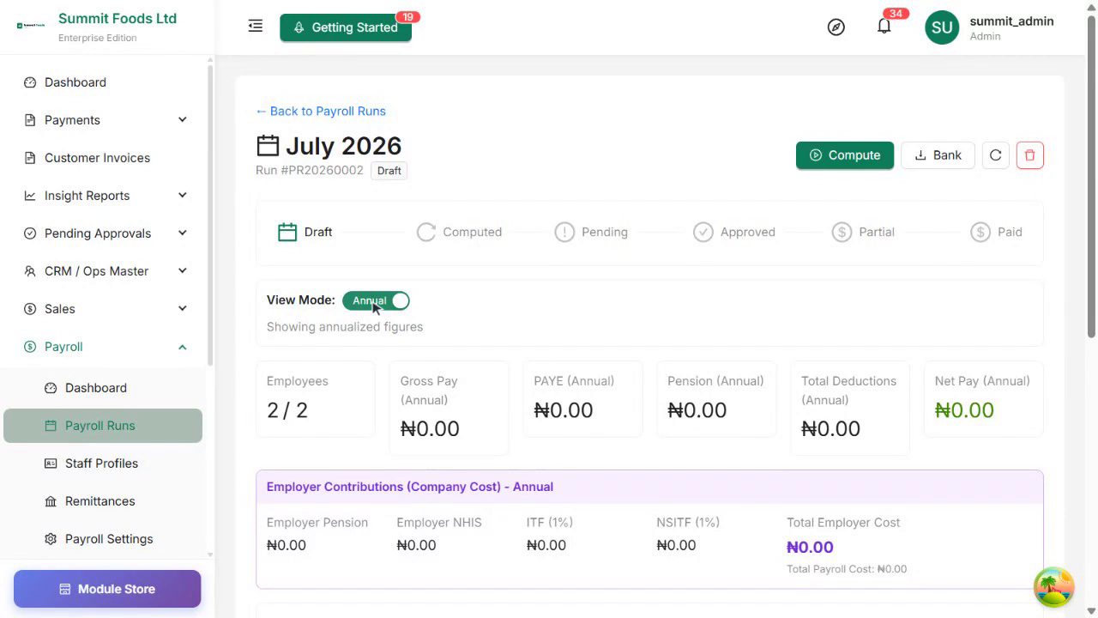
pyautogui.click(378, 305)
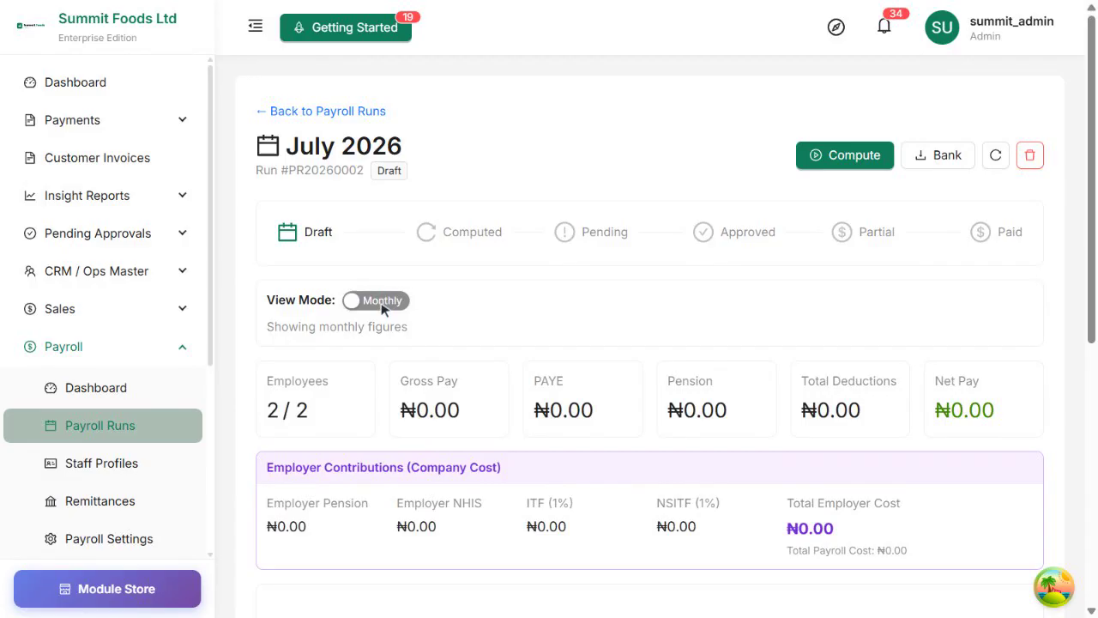
pyautogui.scroll(-5, 381, 309)
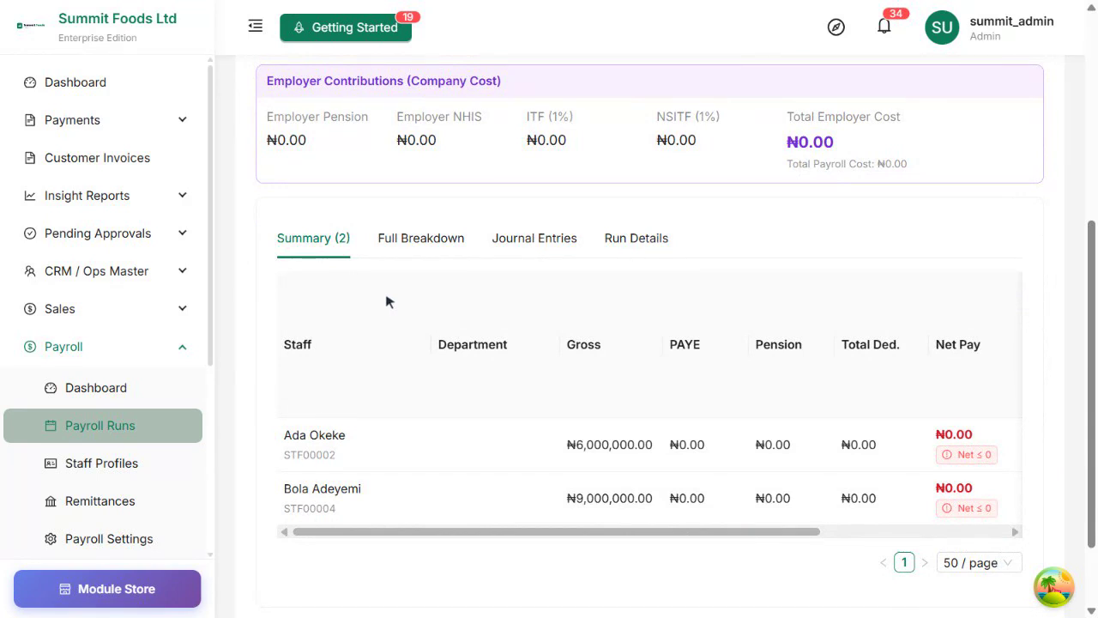
pyautogui.click(418, 240)
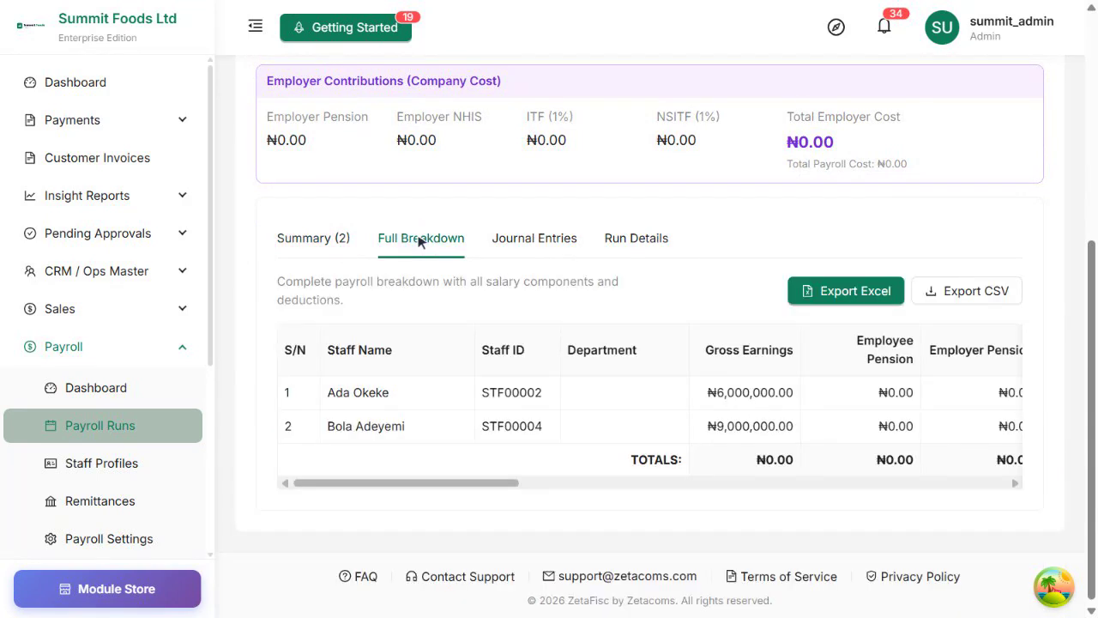
pyautogui.hscroll(8, 418, 241)
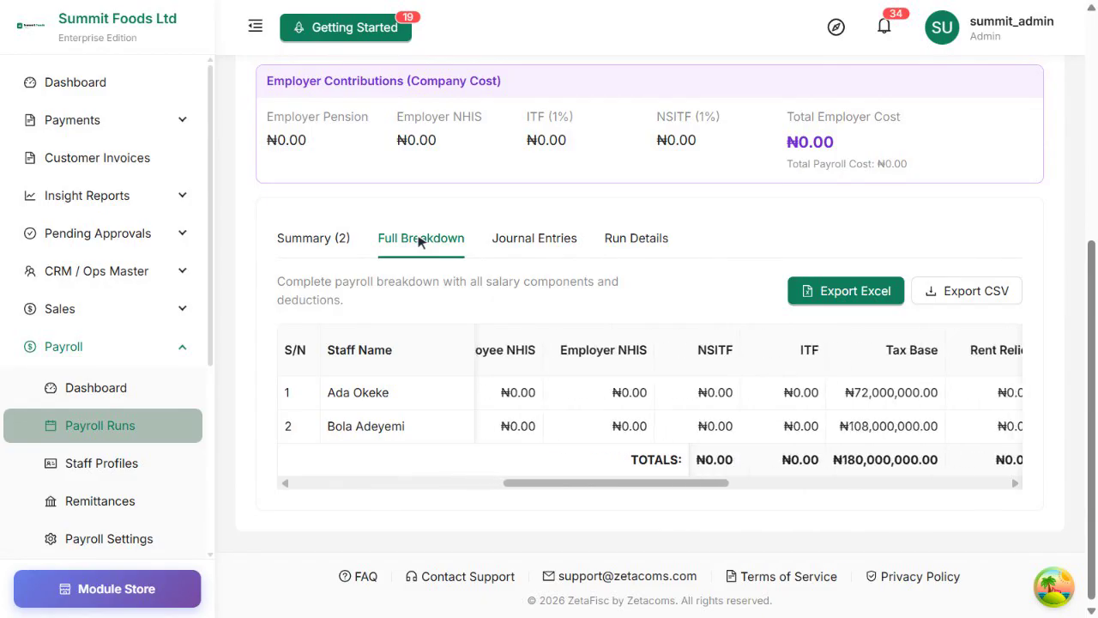
pyautogui.hscroll(8, 419, 241)
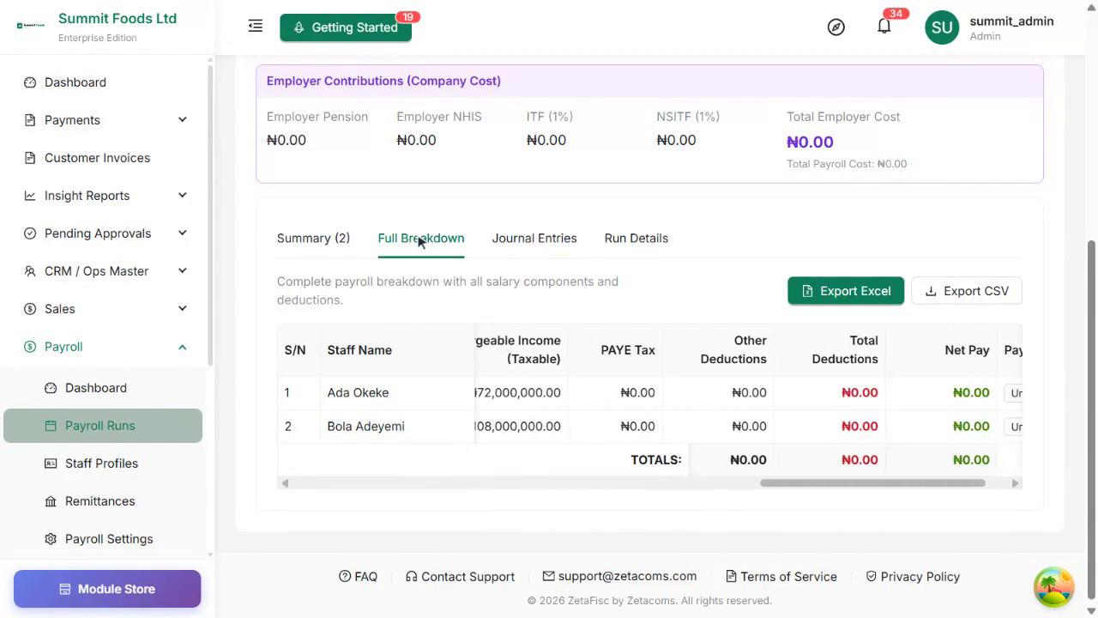
pyautogui.hscroll(-10, 421, 243)
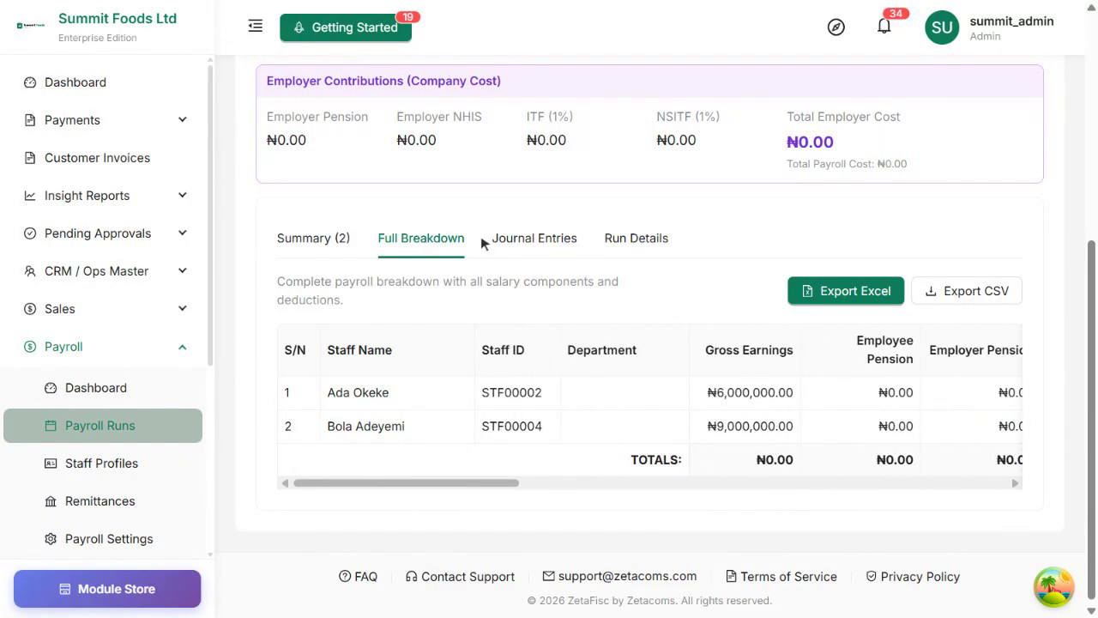
# Review the draft run's journal entries and run details, and return to the staff summary.
pyautogui.click(534, 239)
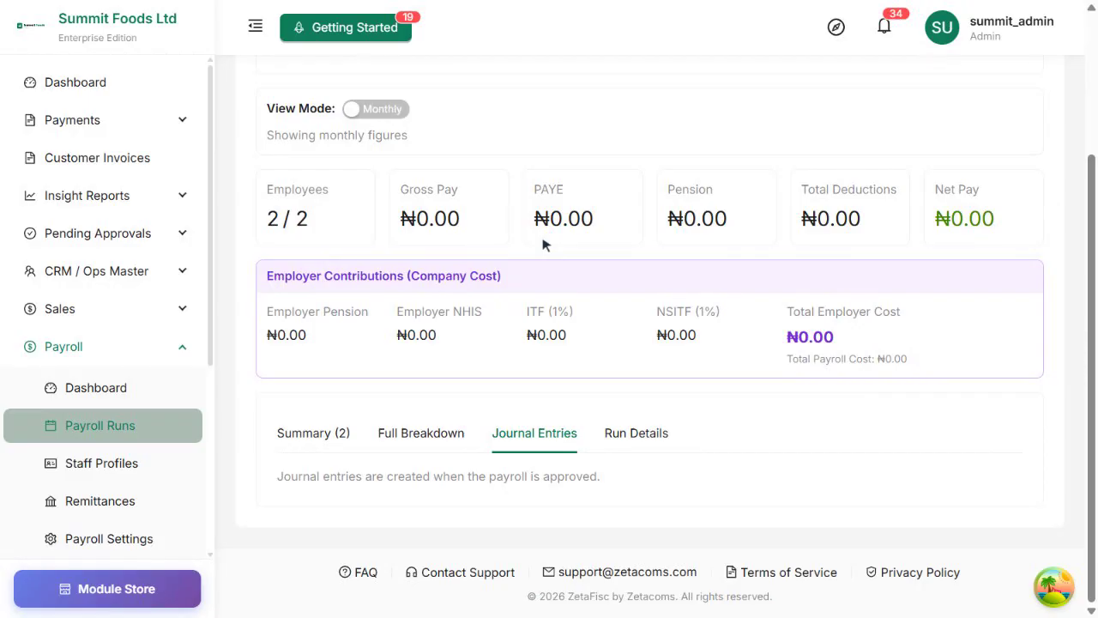
pyautogui.click(636, 433)
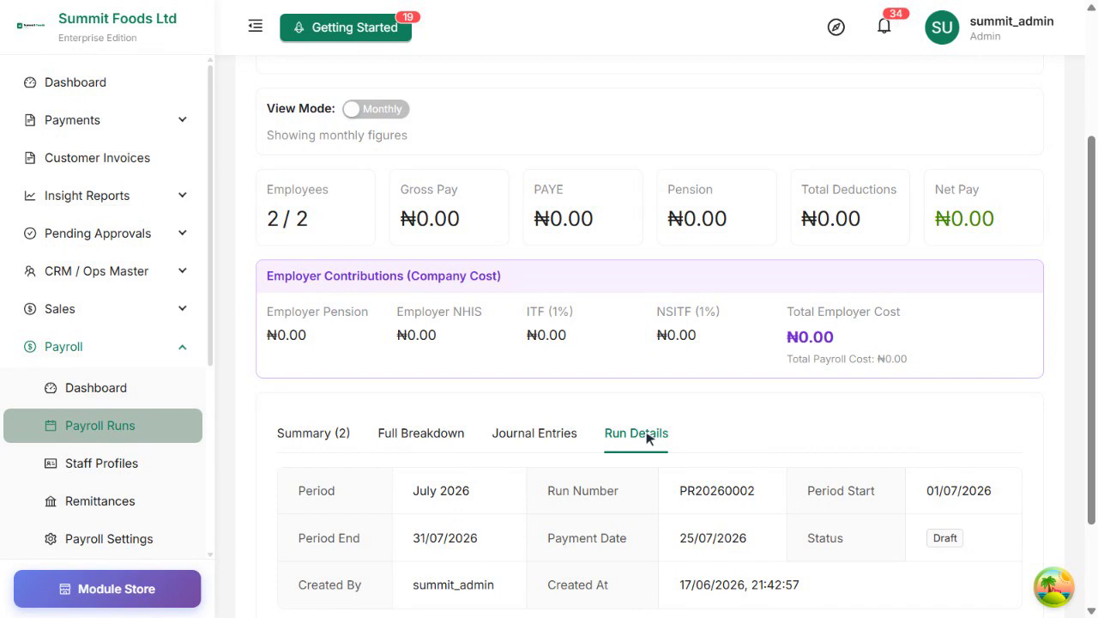
pyautogui.scroll(3, 647, 437)
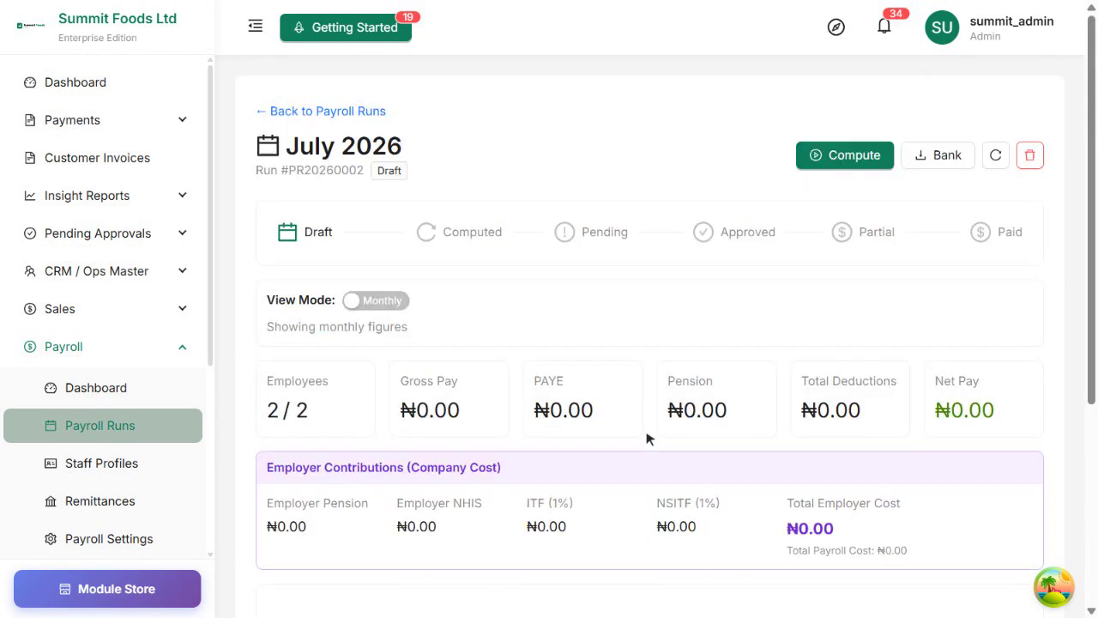
pyautogui.scroll(-3, 648, 438)
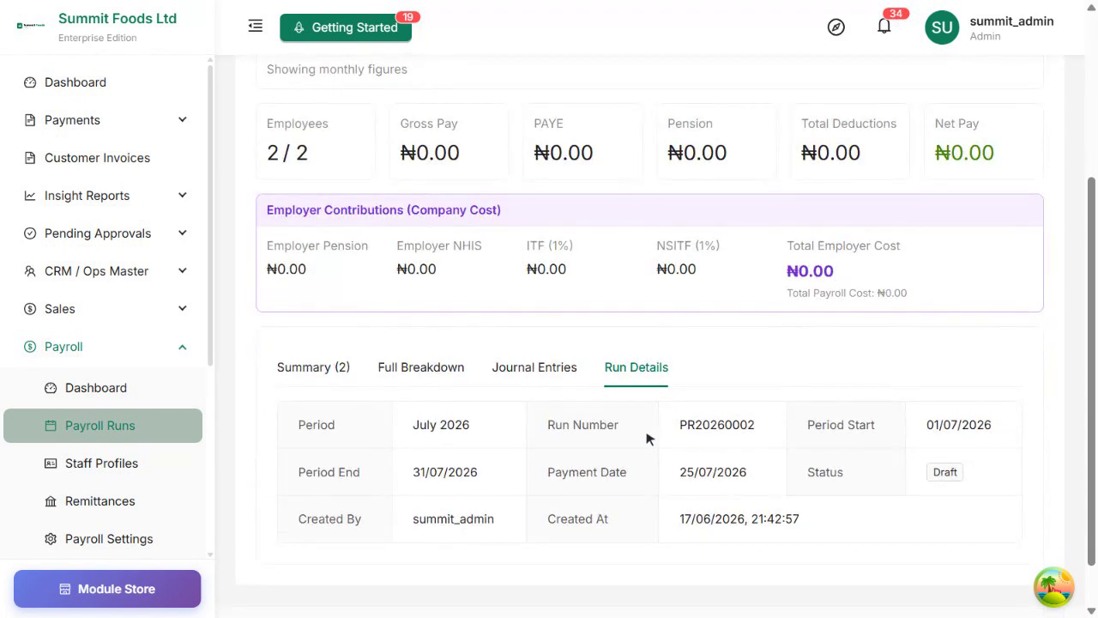
pyautogui.click(326, 368)
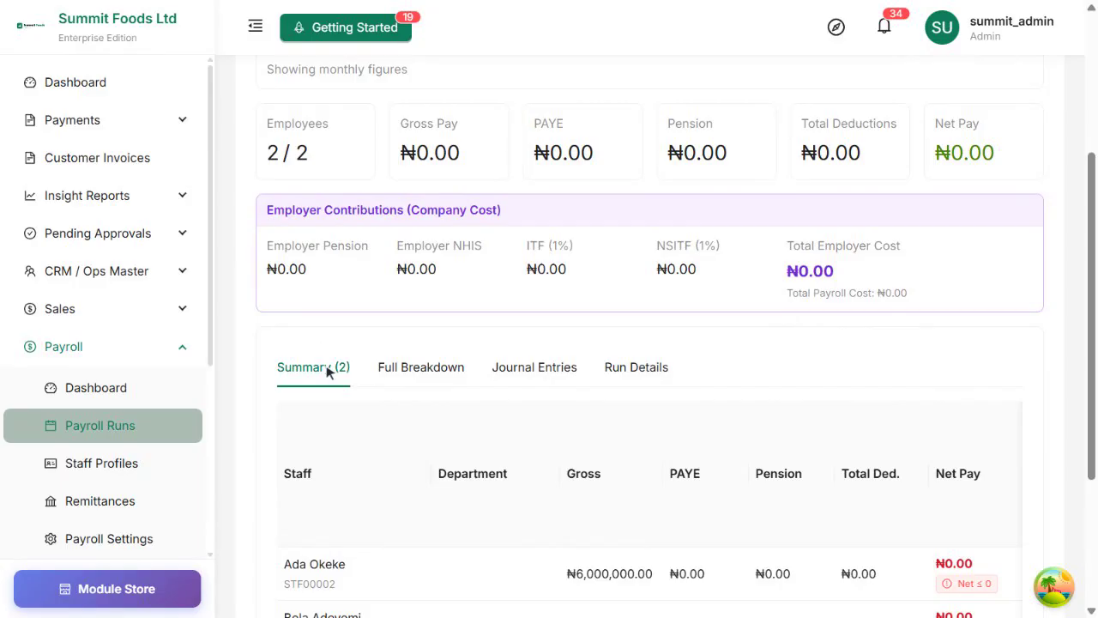
# Compute the July 2026 payroll run and review the employer contributions and staff summary.
pyautogui.scroll(3, 326, 370)
pyautogui.click(843, 157)
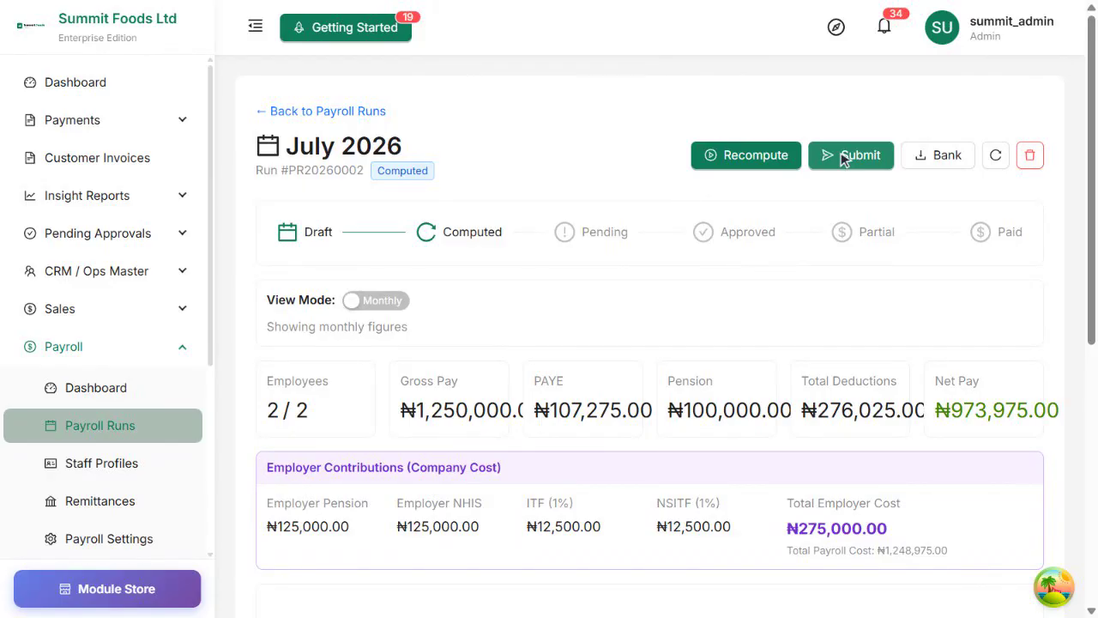
pyautogui.scroll(-4, 844, 158)
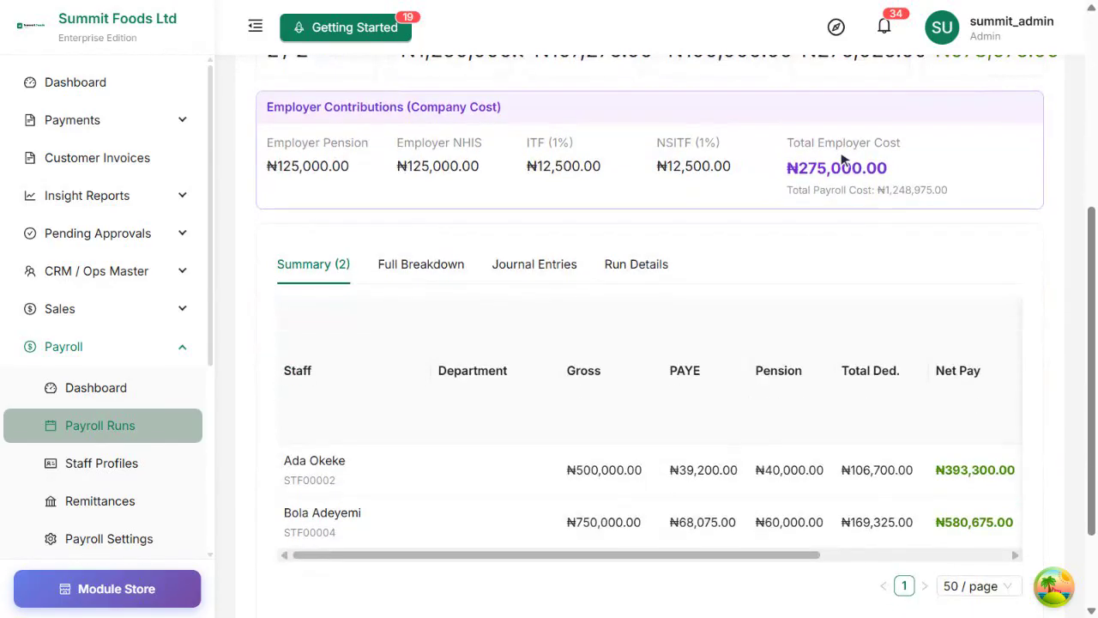
pyautogui.scroll(-2, 843, 158)
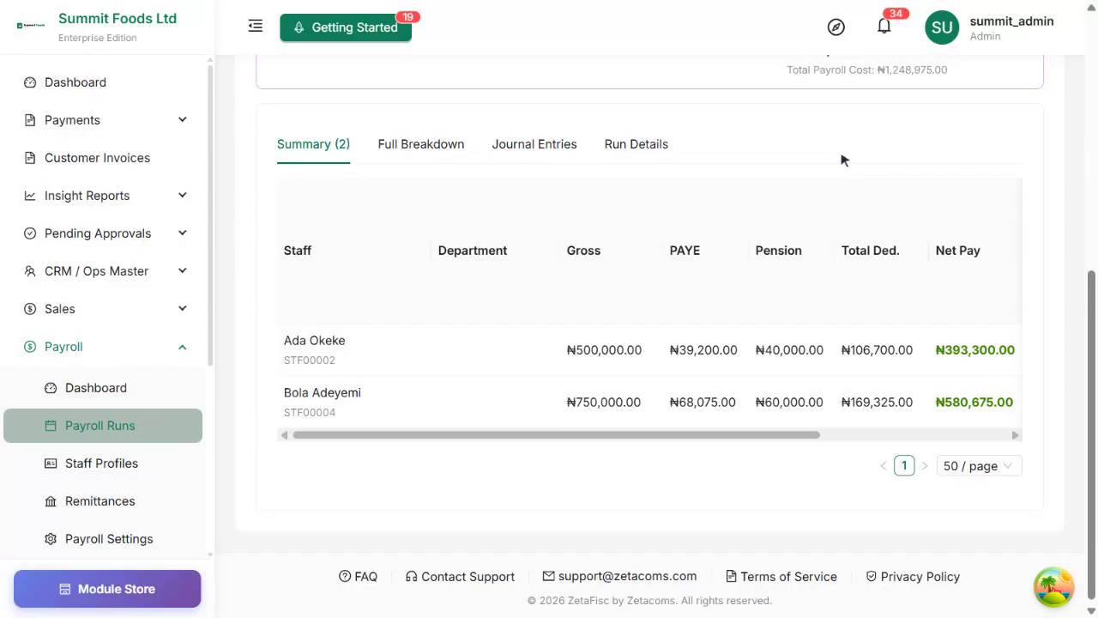
pyautogui.scroll(6, 841, 159)
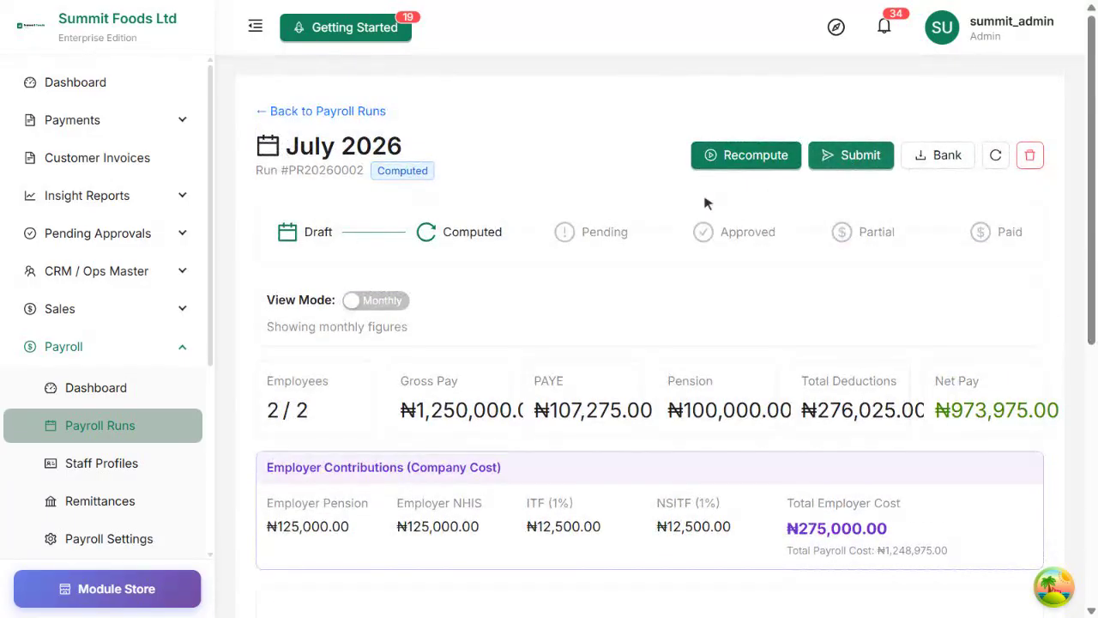
# Check the computed run's annualized figures, switch back to monthly, and review the staff summary through its payment and status columns.
pyautogui.click(378, 302)
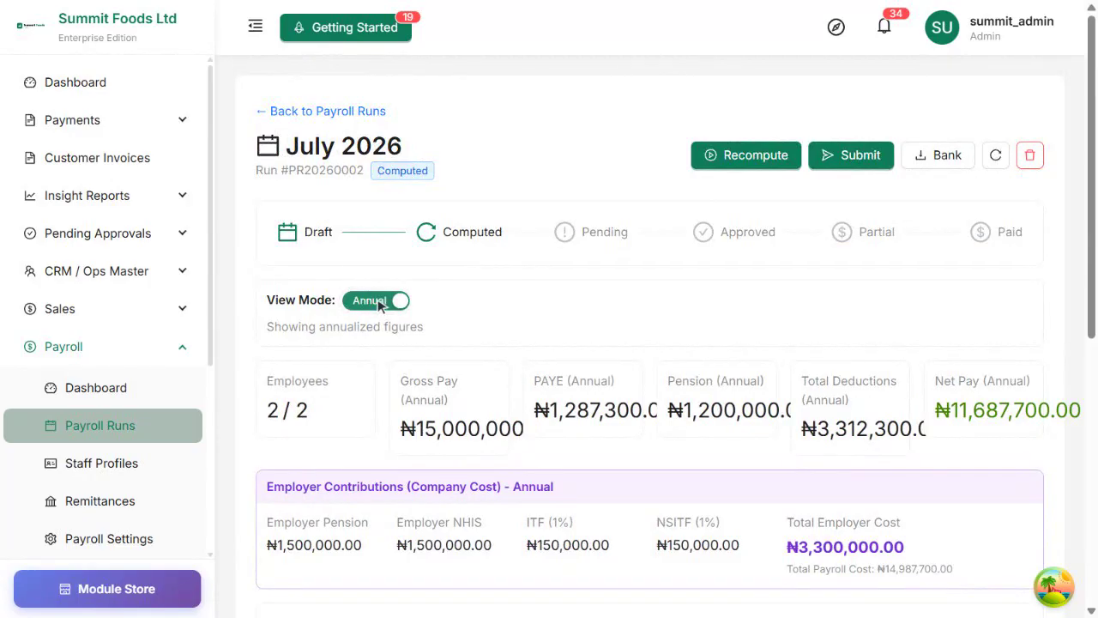
pyautogui.scroll(-5, 380, 306)
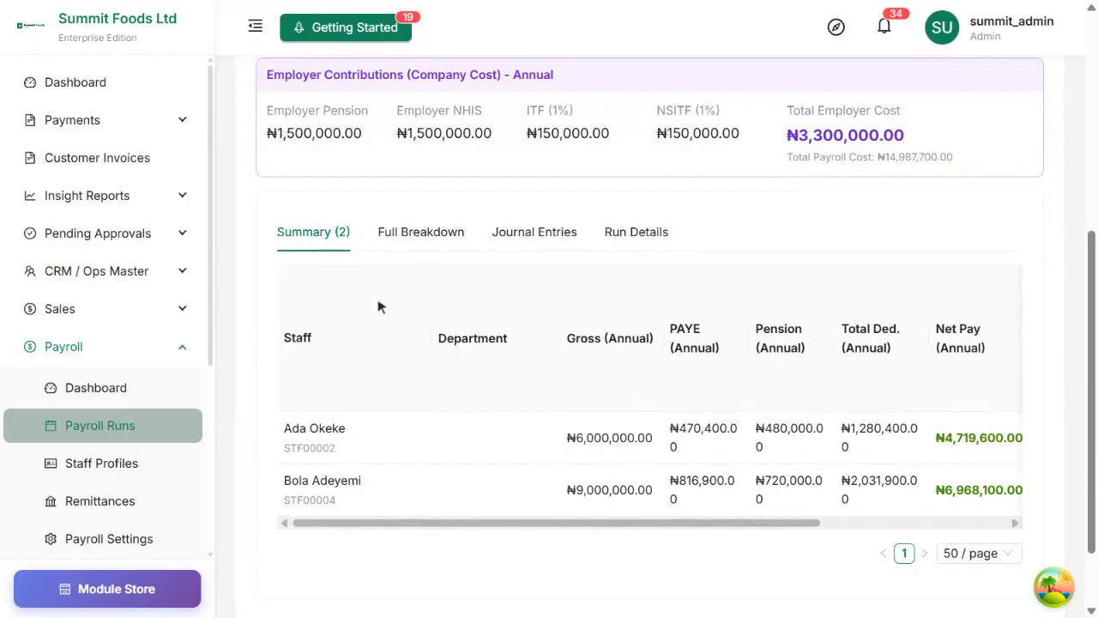
pyautogui.scroll(5, 380, 307)
pyautogui.click(380, 302)
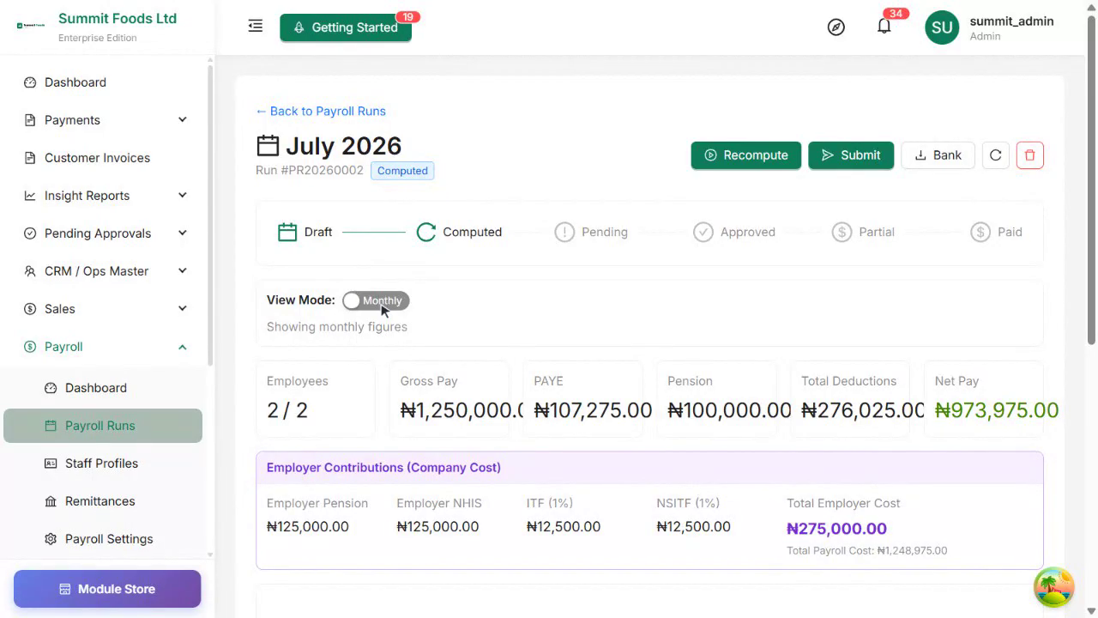
pyautogui.scroll(-4, 382, 308)
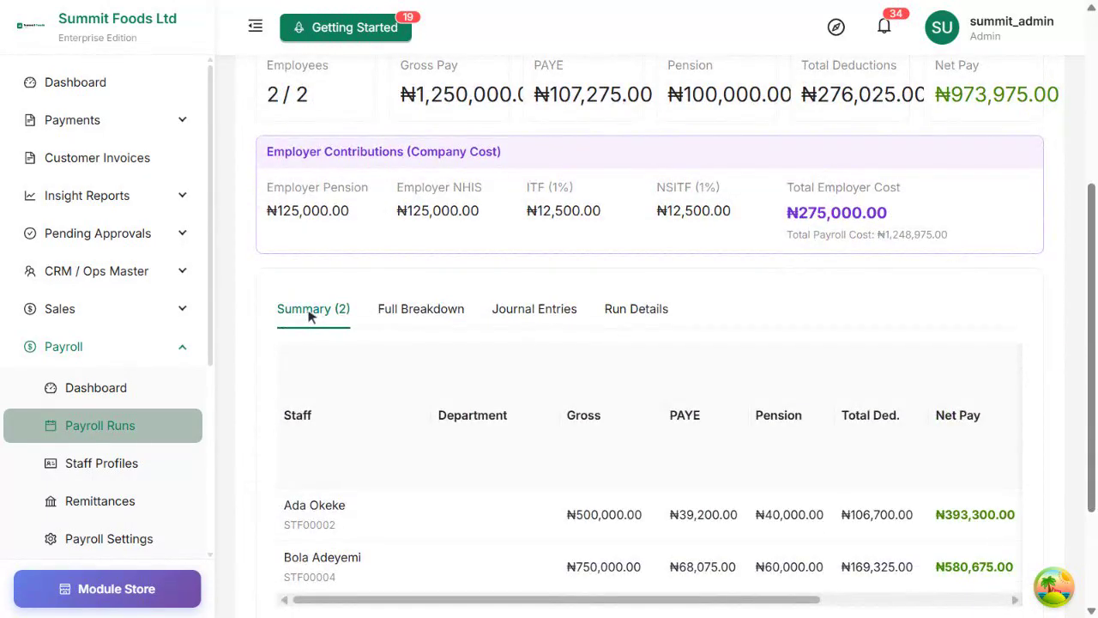
pyautogui.hscroll(2, 310, 317)
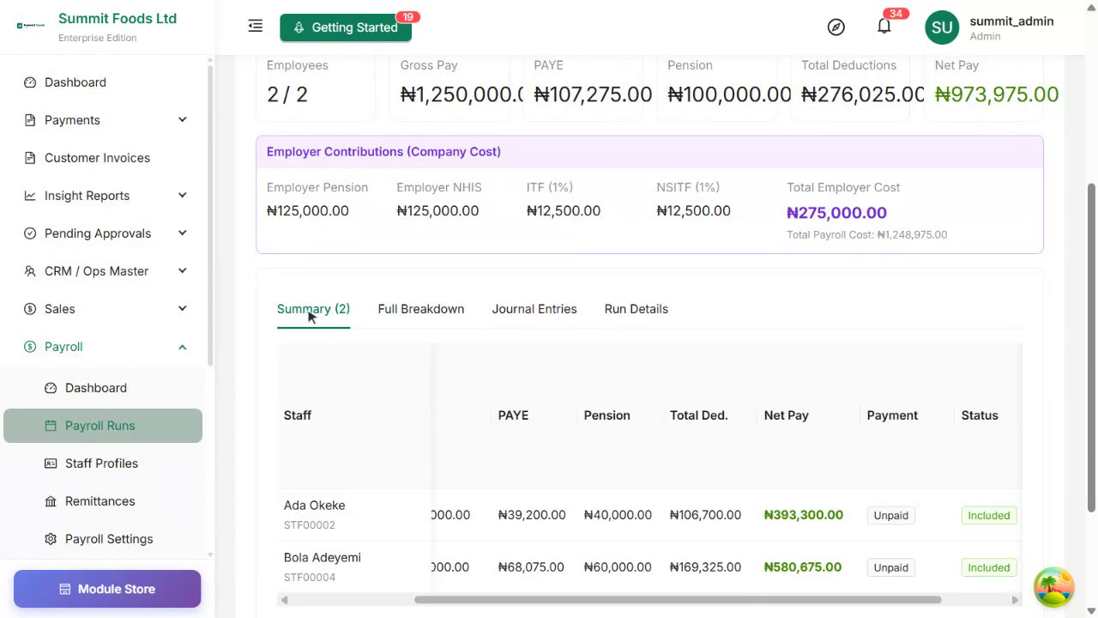
pyautogui.hscroll(-2, 311, 317)
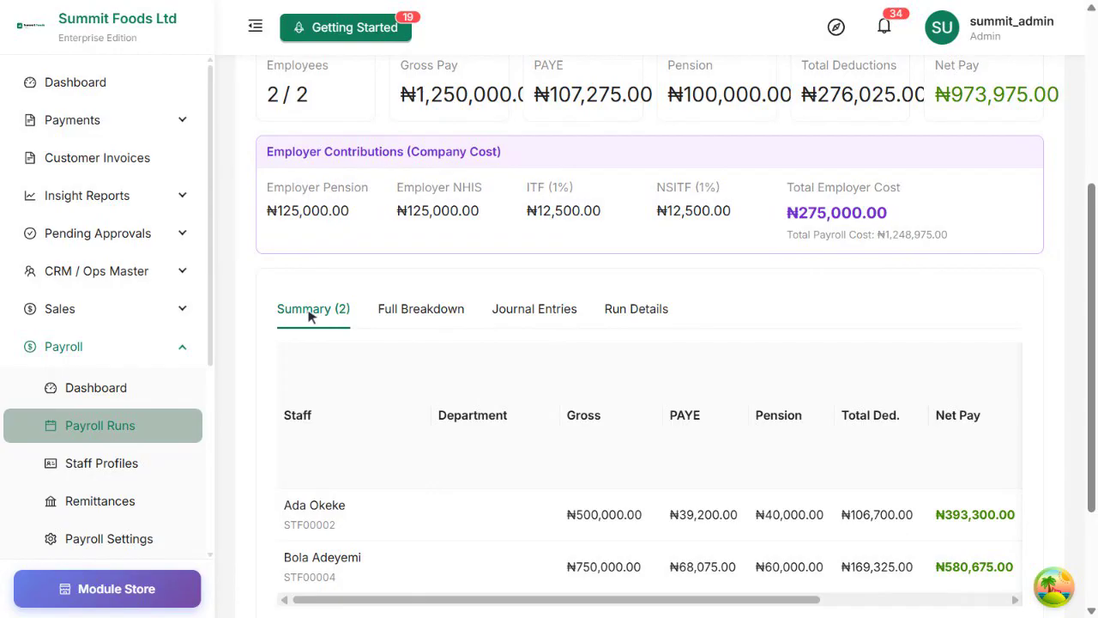
# Examine the computed run's full breakdown, from salary components and allowances through to deductions and net pay.
pyautogui.click(418, 311)
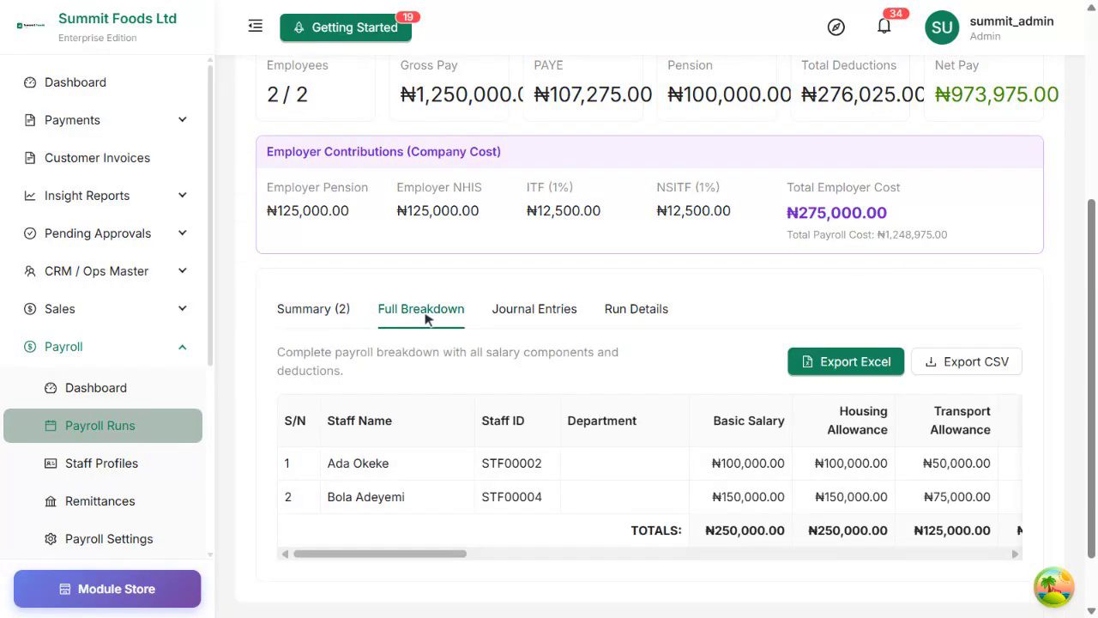
pyautogui.hscroll(8, 427, 319)
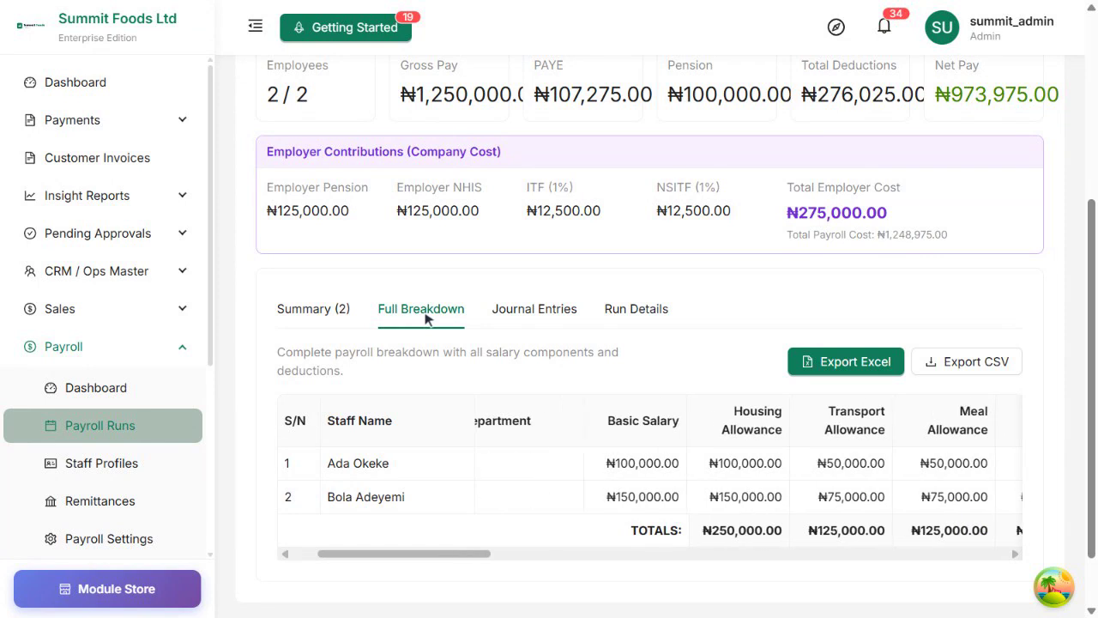
pyautogui.hscroll(10, 426, 318)
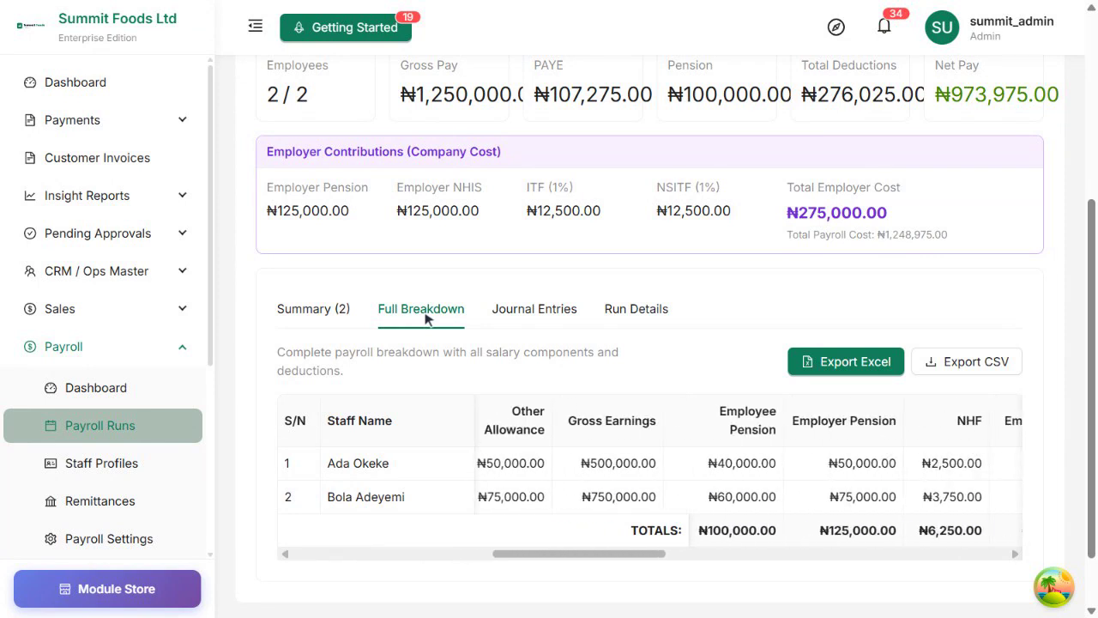
pyautogui.hscroll(7, 426, 319)
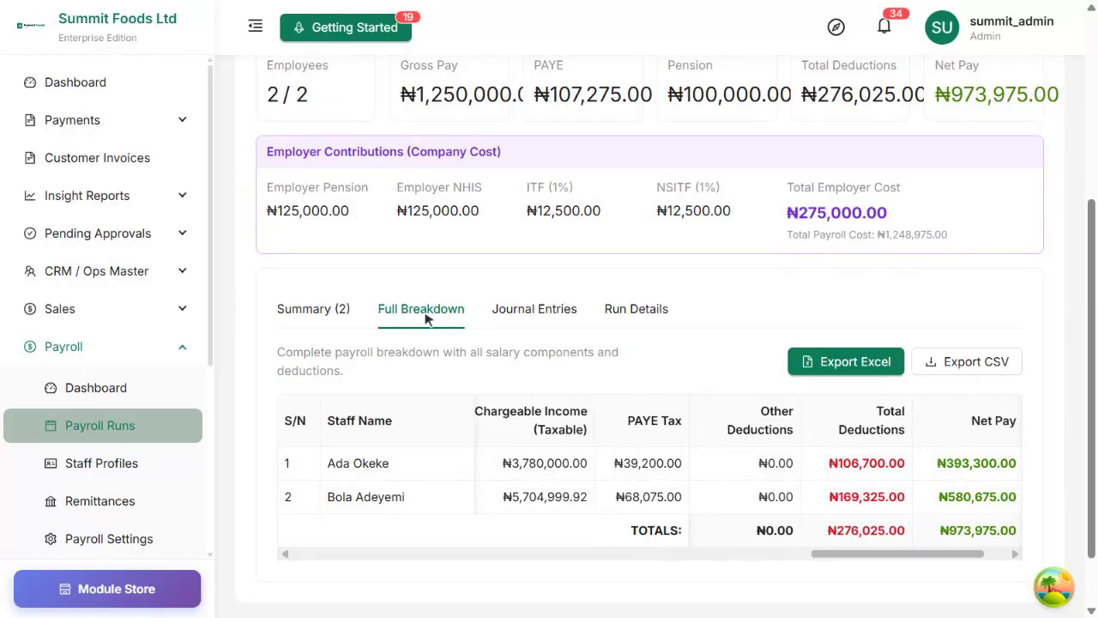
pyautogui.hscroll(-15, 426, 318)
pyautogui.scroll(4, 427, 319)
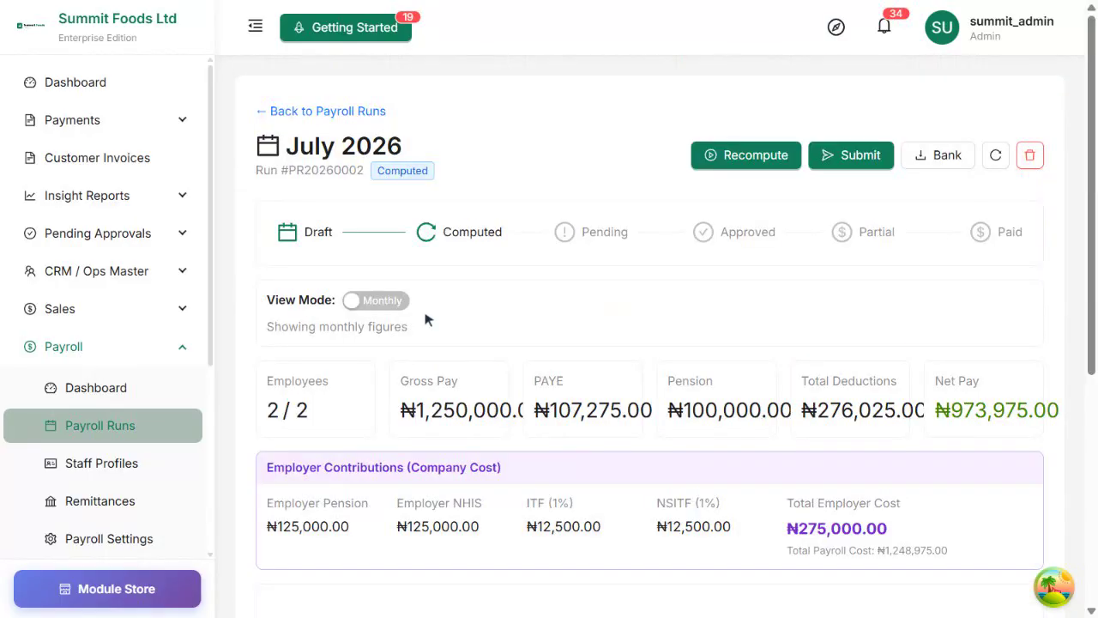
pyautogui.scroll(-5, 427, 319)
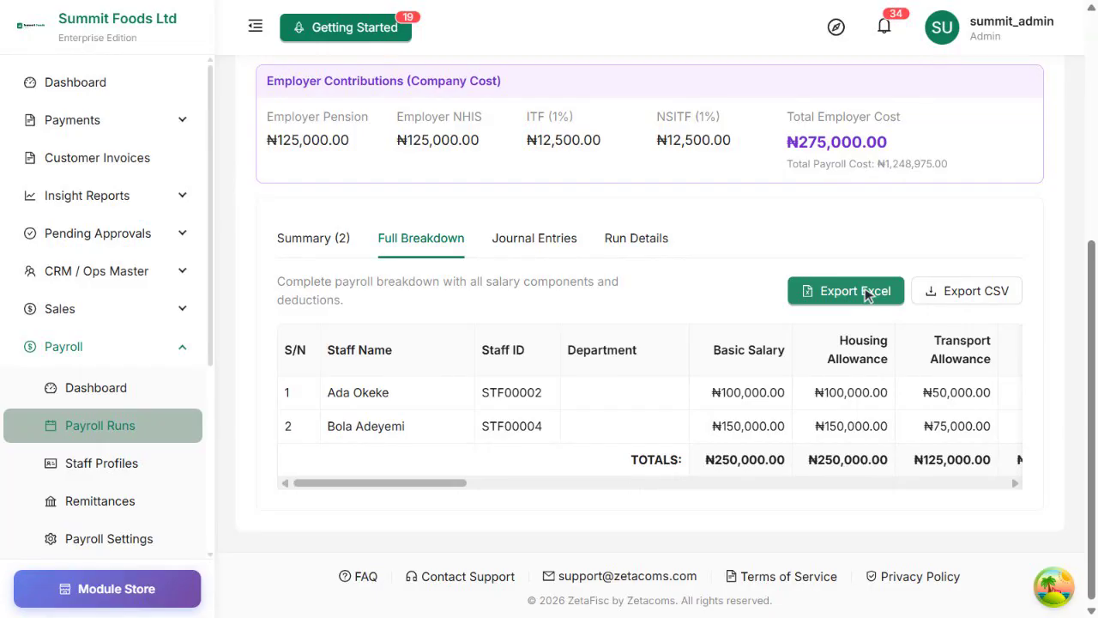
# Return to the payroll runs list, open the June 2026 run, and view its staff summary.
pyautogui.click(133, 436)
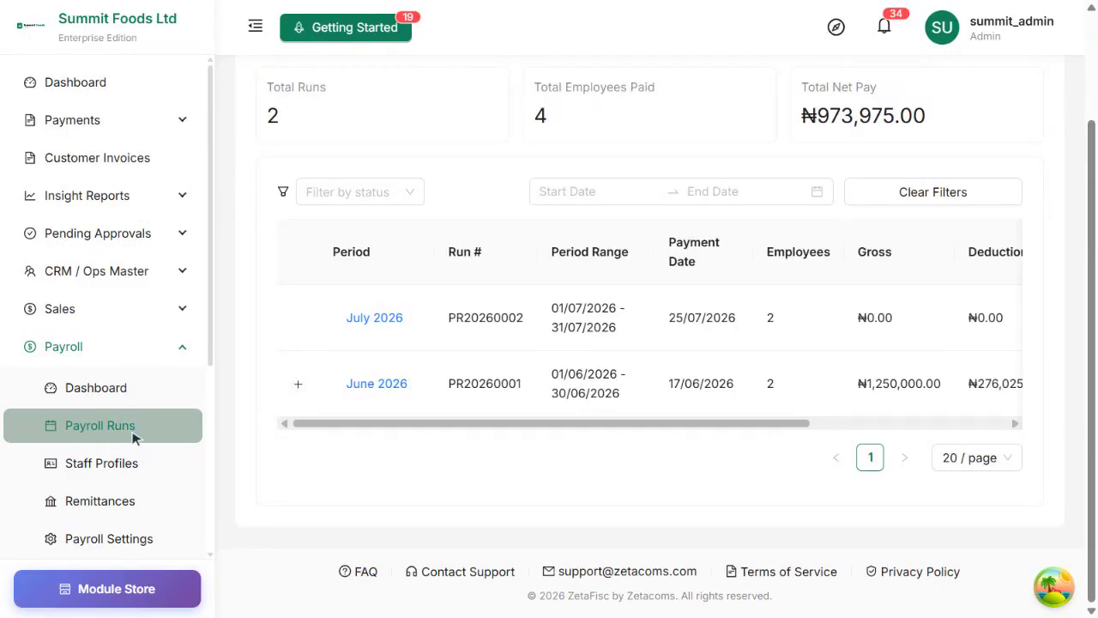
pyautogui.click(378, 386)
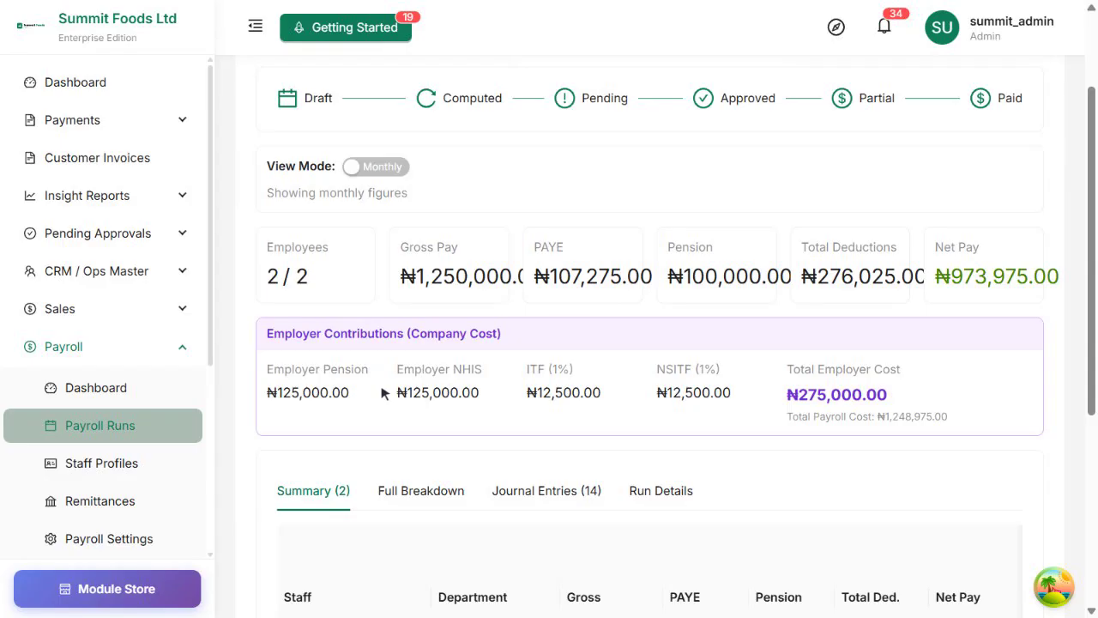
pyautogui.scroll(-2, 383, 392)
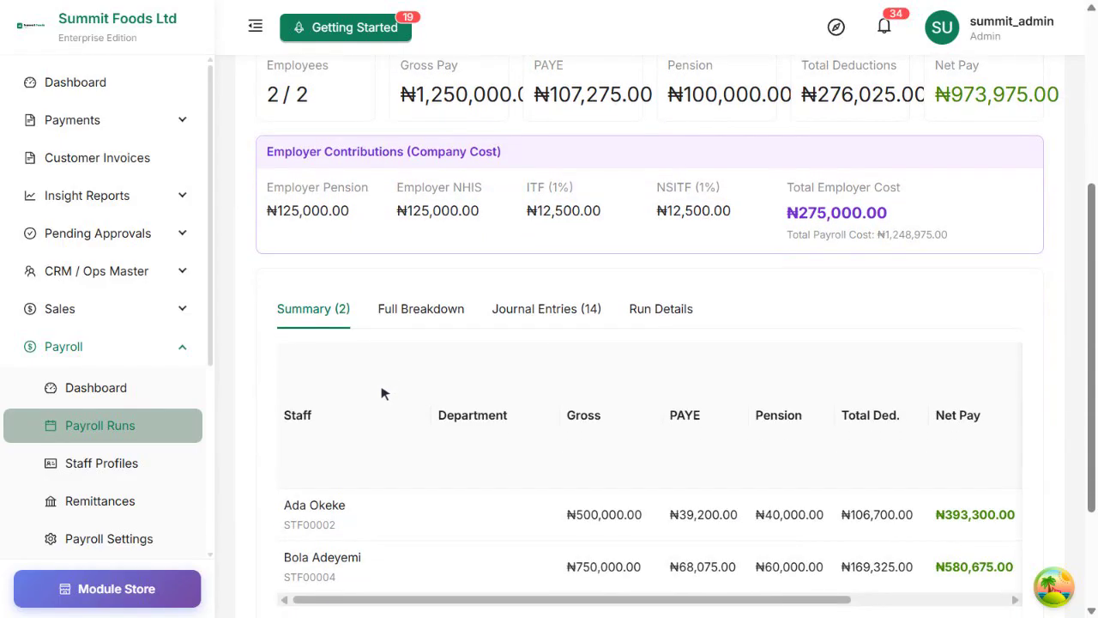
# Review the June 2026 run's journal entries, from the debit and credit lines down to the totals.
pyautogui.click(537, 312)
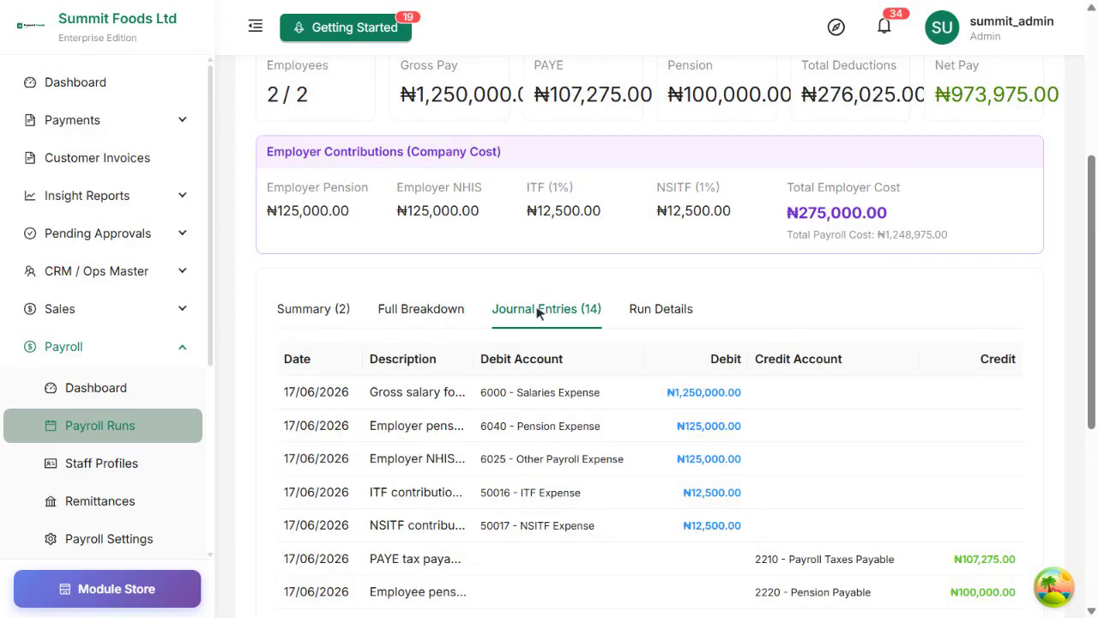
pyautogui.scroll(4, 538, 313)
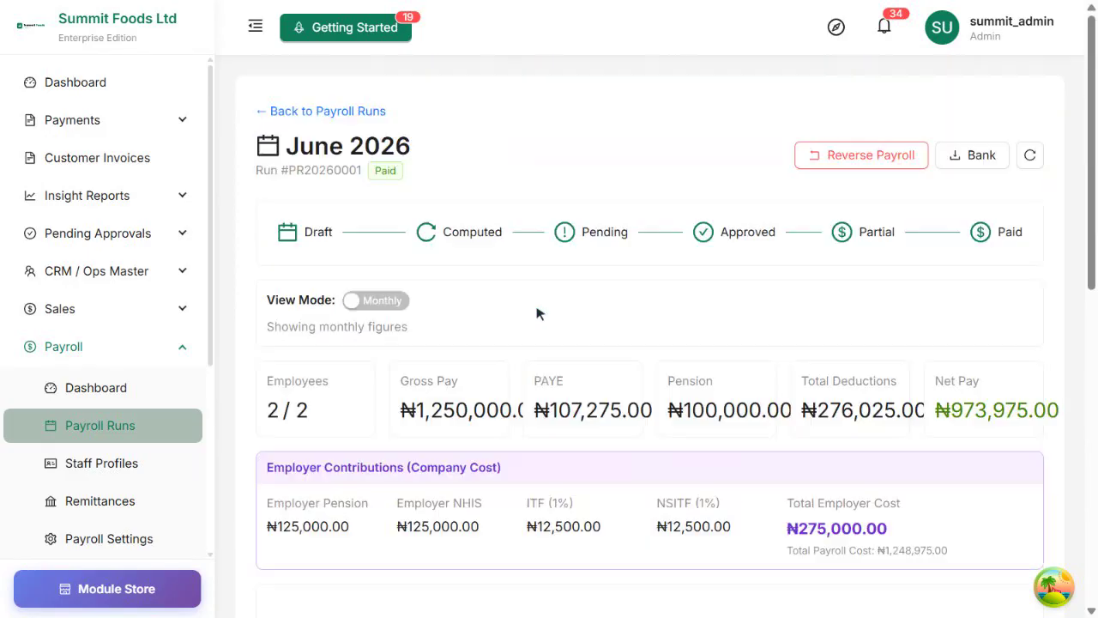
pyautogui.scroll(-3, 538, 313)
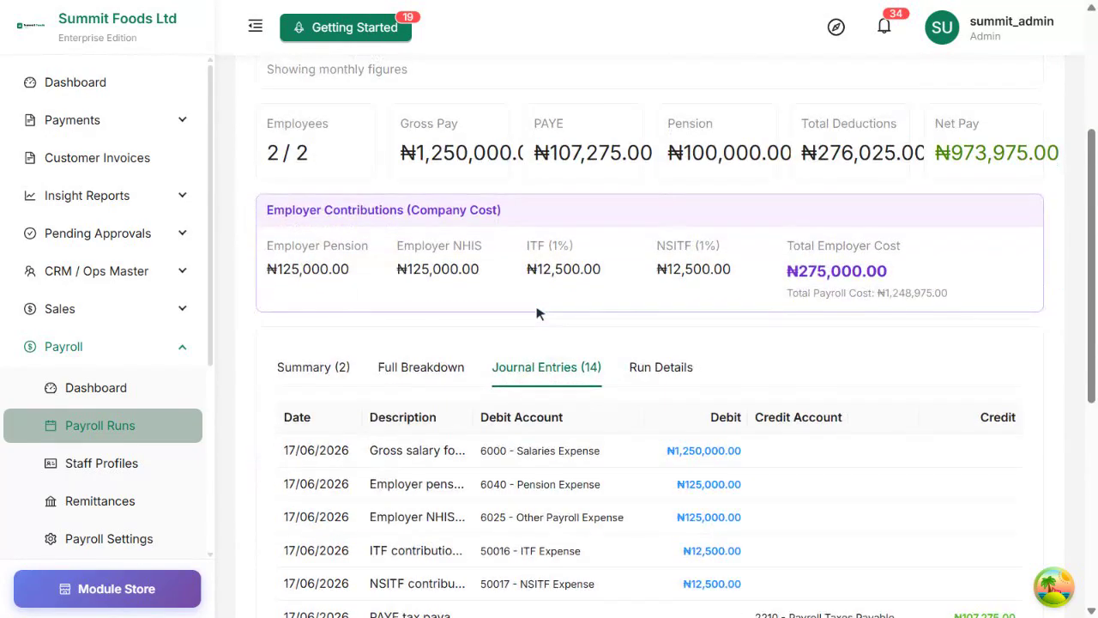
pyautogui.scroll(-5, 538, 313)
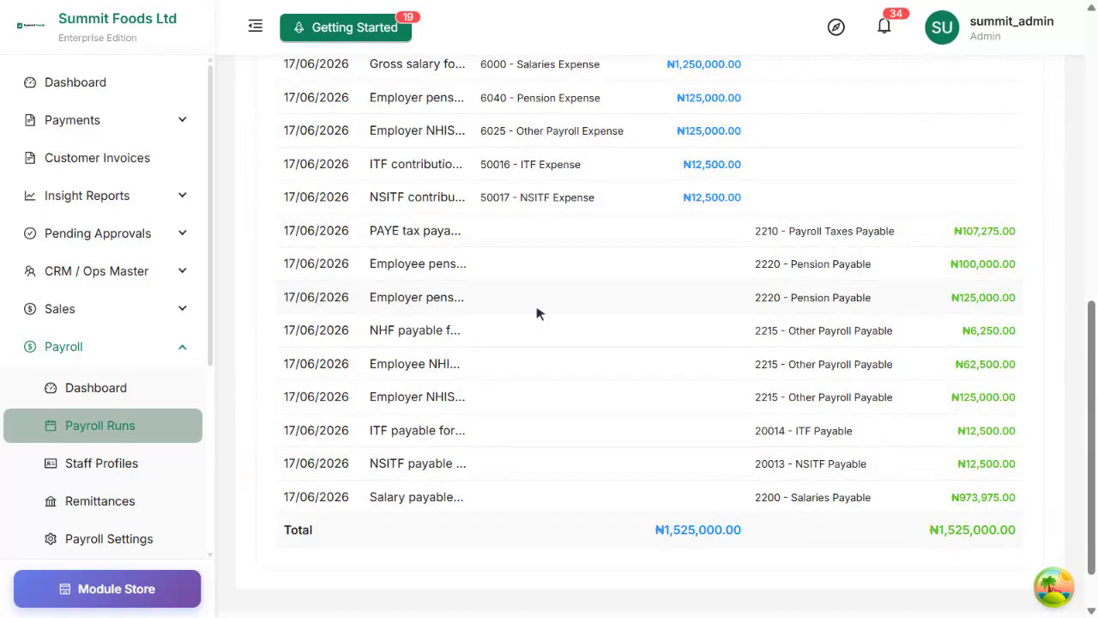
pyautogui.scroll(4, 538, 314)
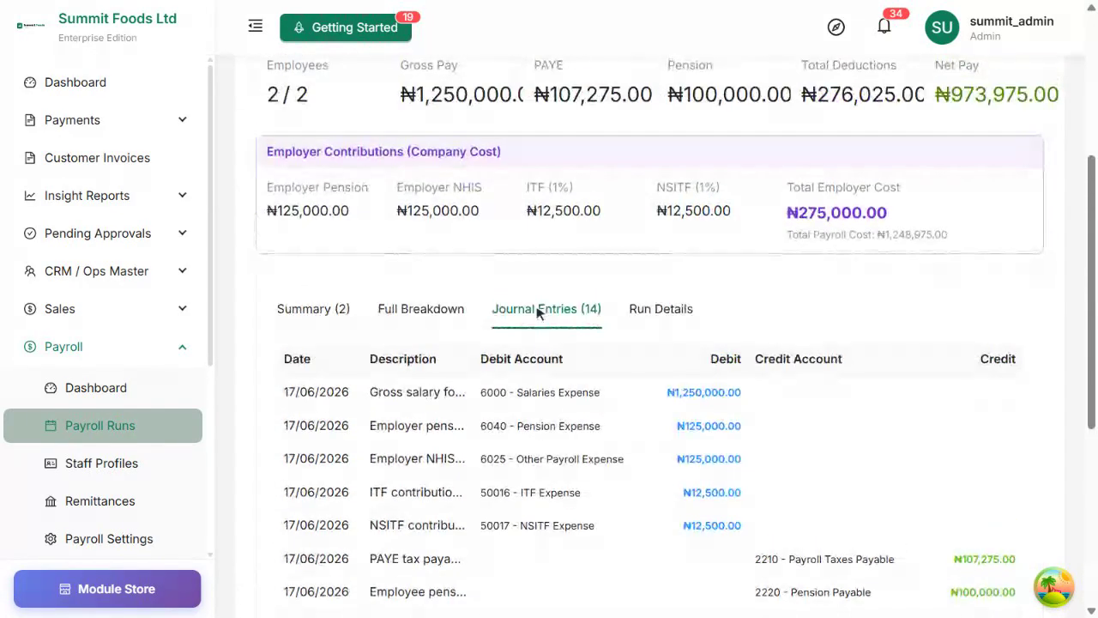
# View the June 2026 run's details, including its period, payment date, status and payment reference.
pyautogui.click(666, 315)
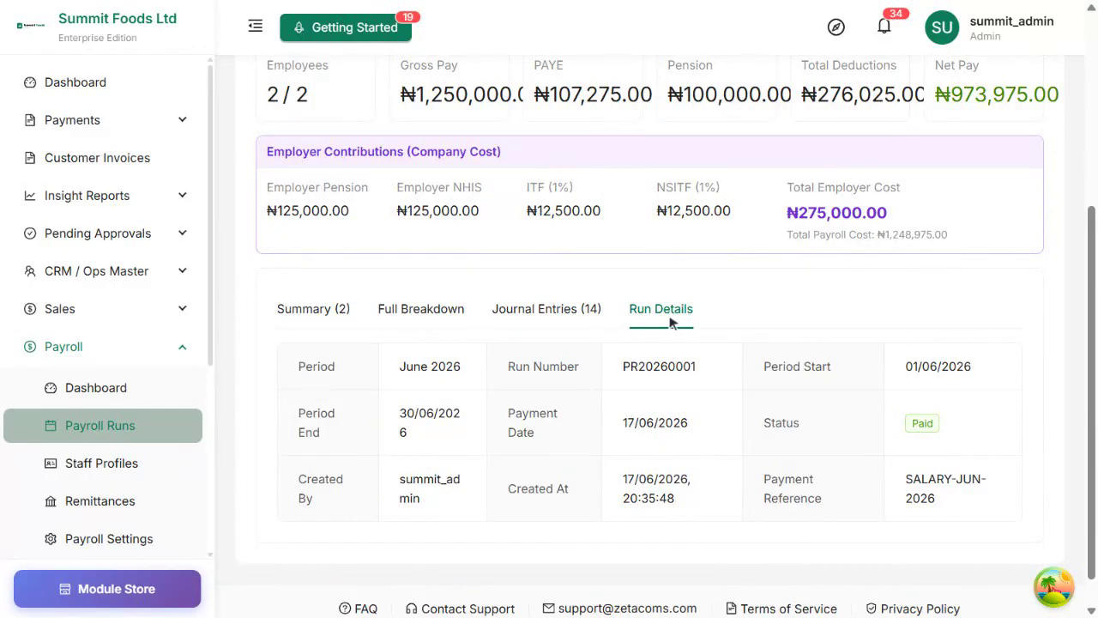
pyautogui.scroll(4, 671, 321)
pyautogui.scroll(-3, 672, 323)
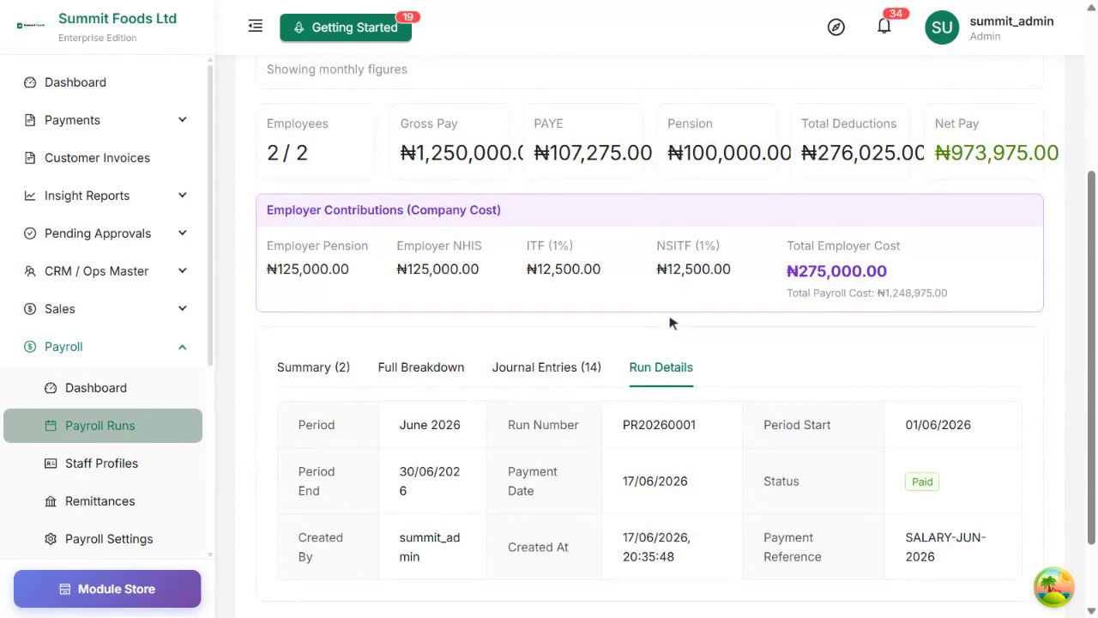